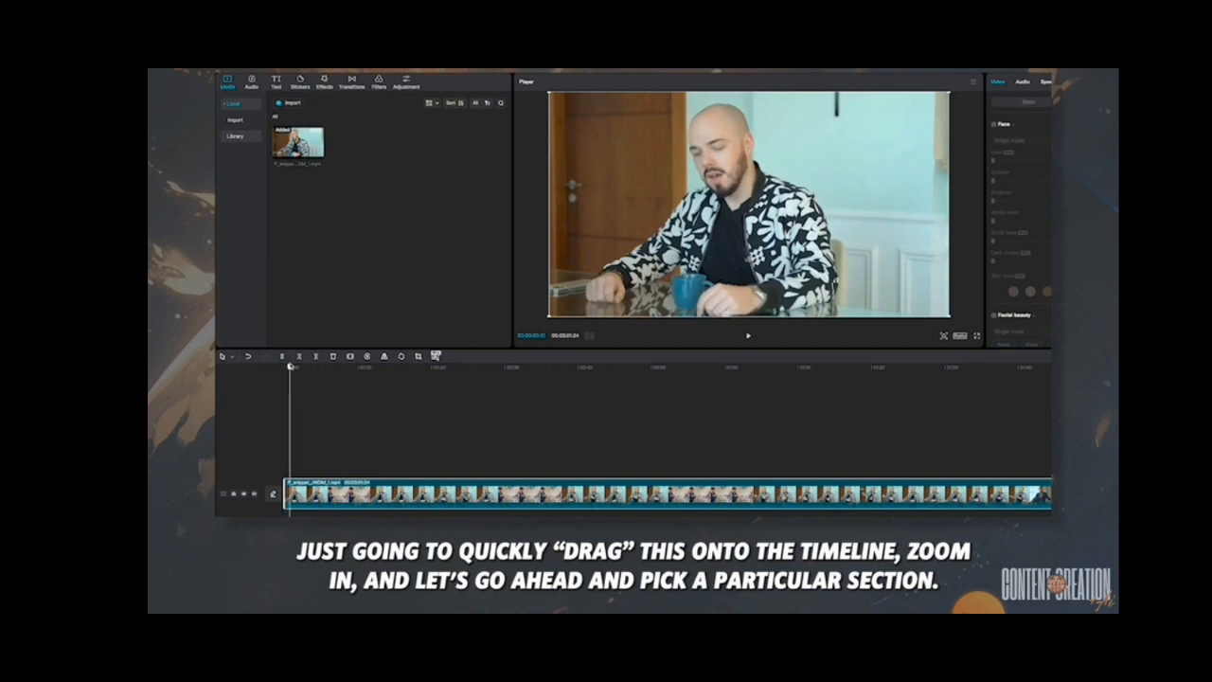
- Split the interview clip just under five seconds in and delete everything after the cut
{"action": "left_click_drag", "start_coordinate": [313, 367], "coordinate": [320, 368]}
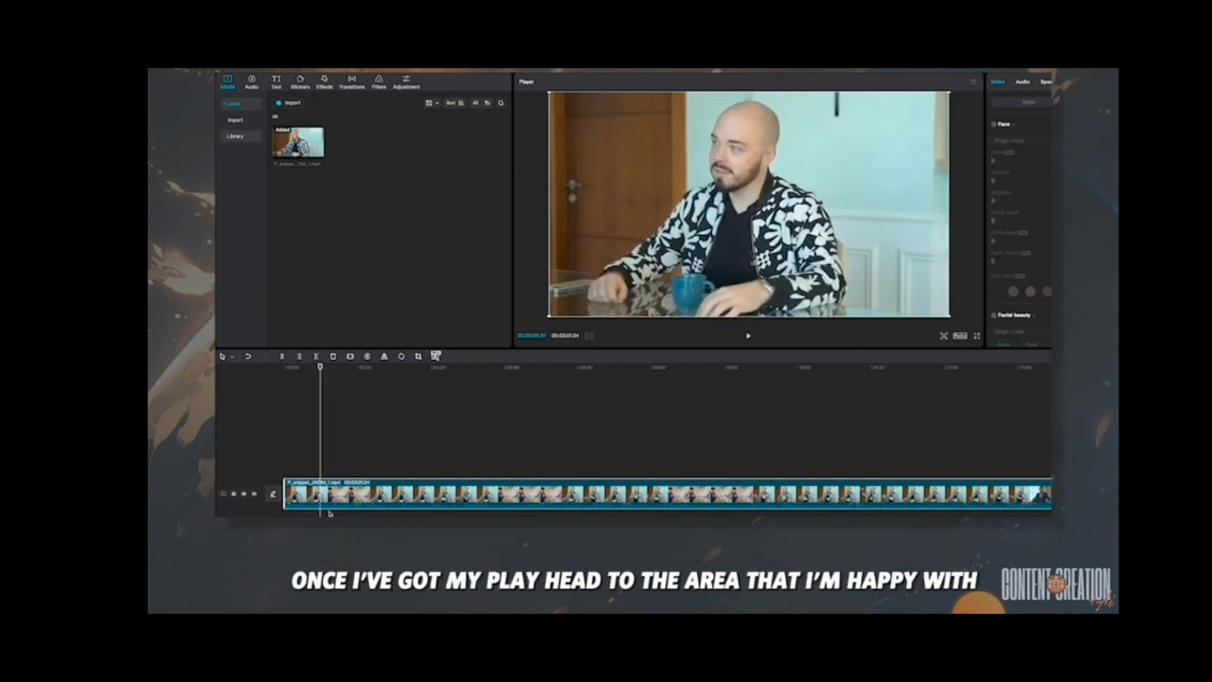
{"action": "left_click", "coordinate": [282, 358]}
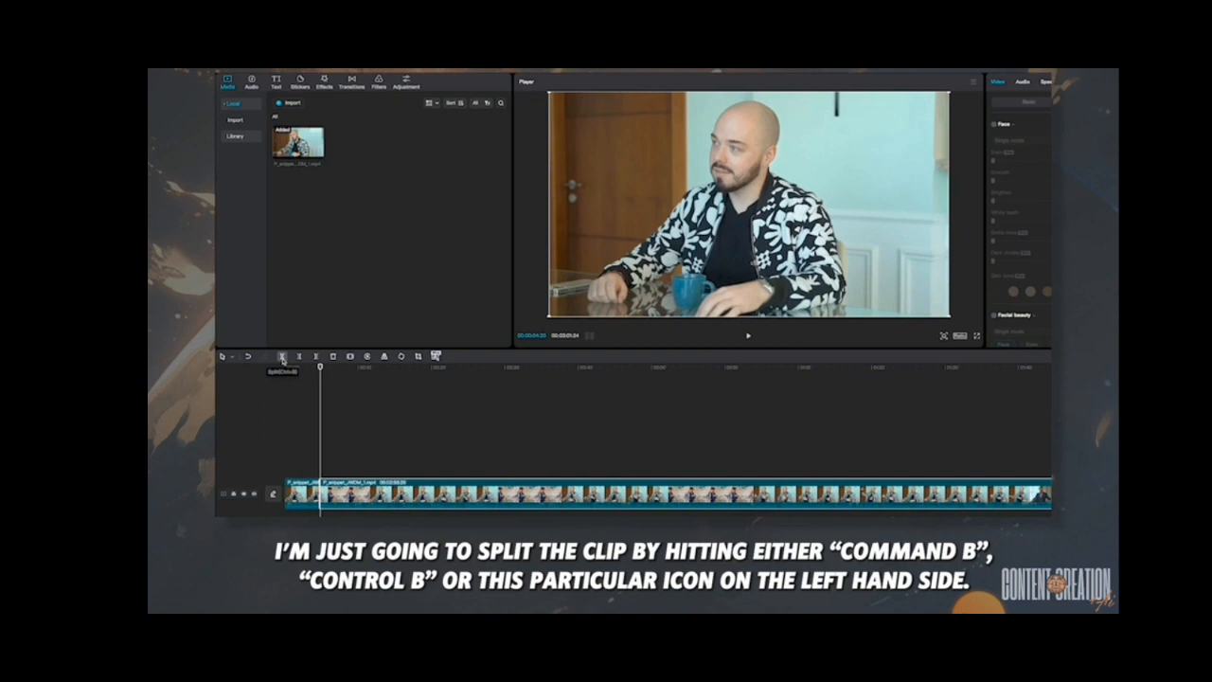
{"action": "key", "text": "Delete"}
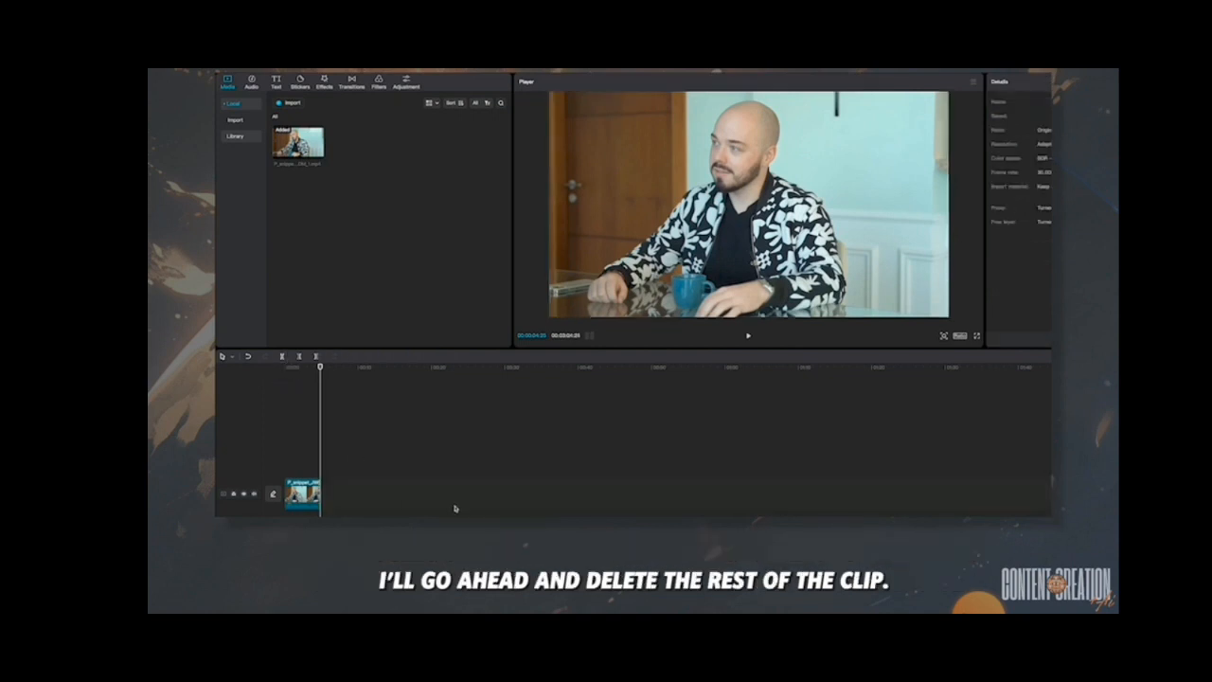
- Trim the start of the remaining clip so it lasts 00:00:04:14, and play it back
{"action": "key", "text": "ctrl+plus"}
{"action": "key", "text": "ctrl+plus"}
{"action": "key", "text": "ctrl+plus"}
{"action": "key", "text": "ctrl+plus"}
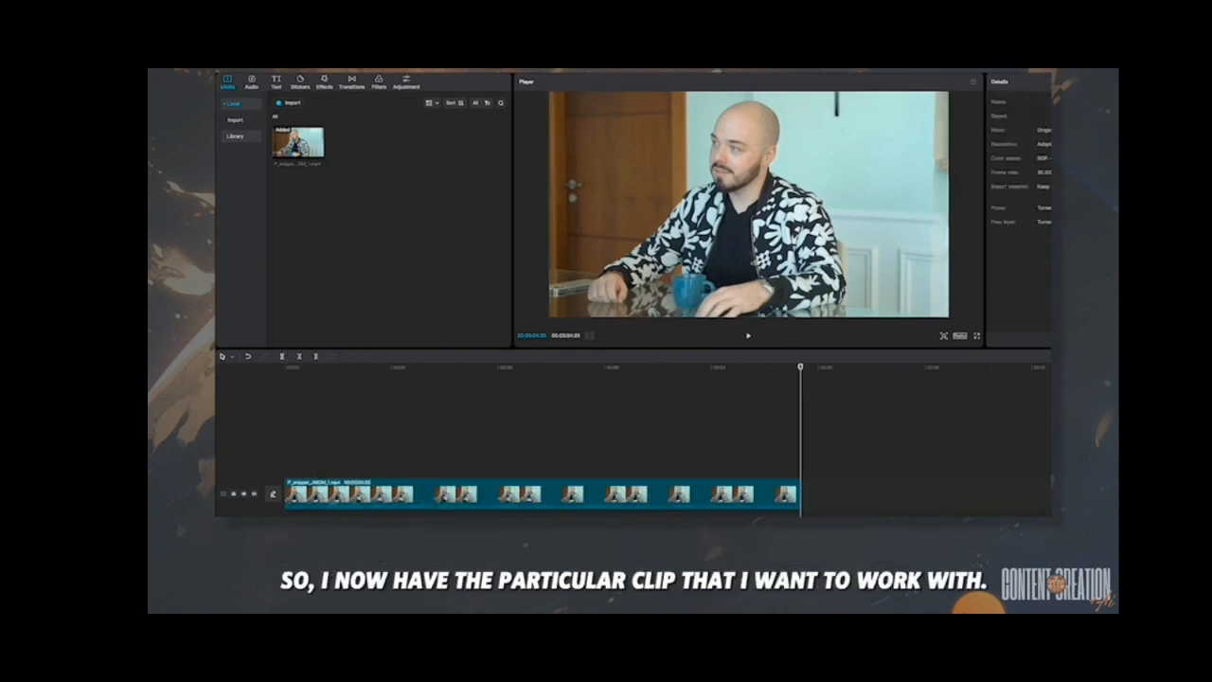
{"action": "left_click_drag", "start_coordinate": [800, 368], "coordinate": [324, 375]}
{"action": "left_click_drag", "start_coordinate": [286, 494], "coordinate": [324, 495]}
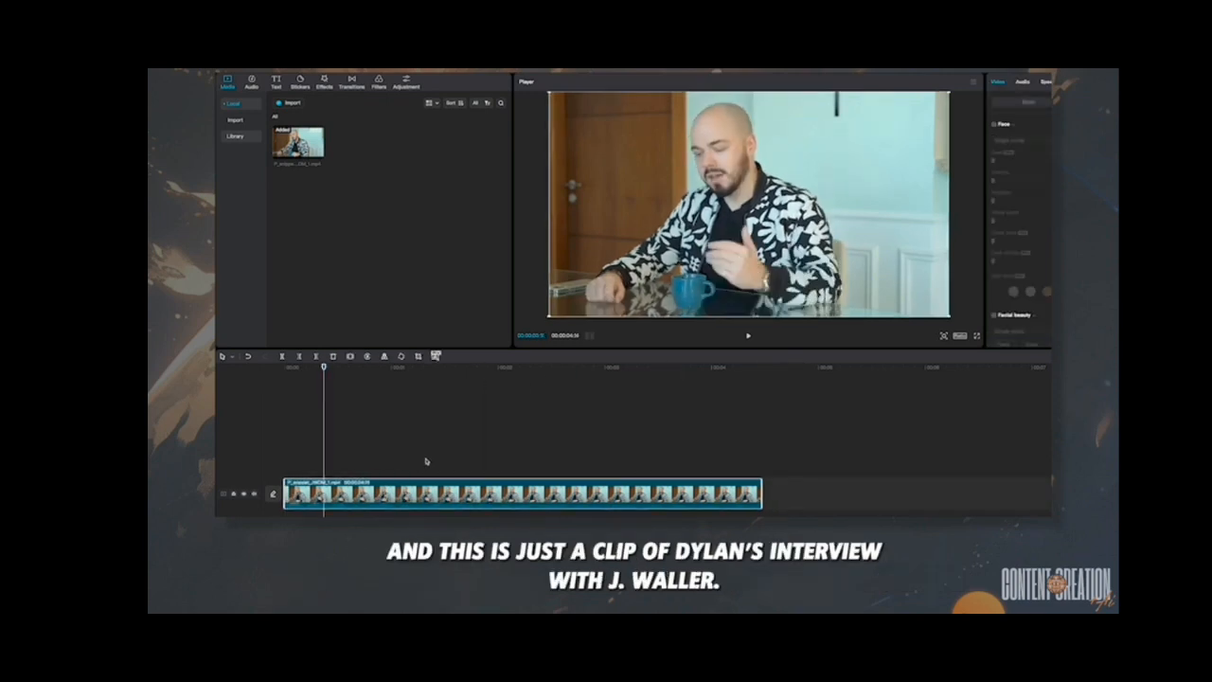
{"action": "key", "text": "space"}
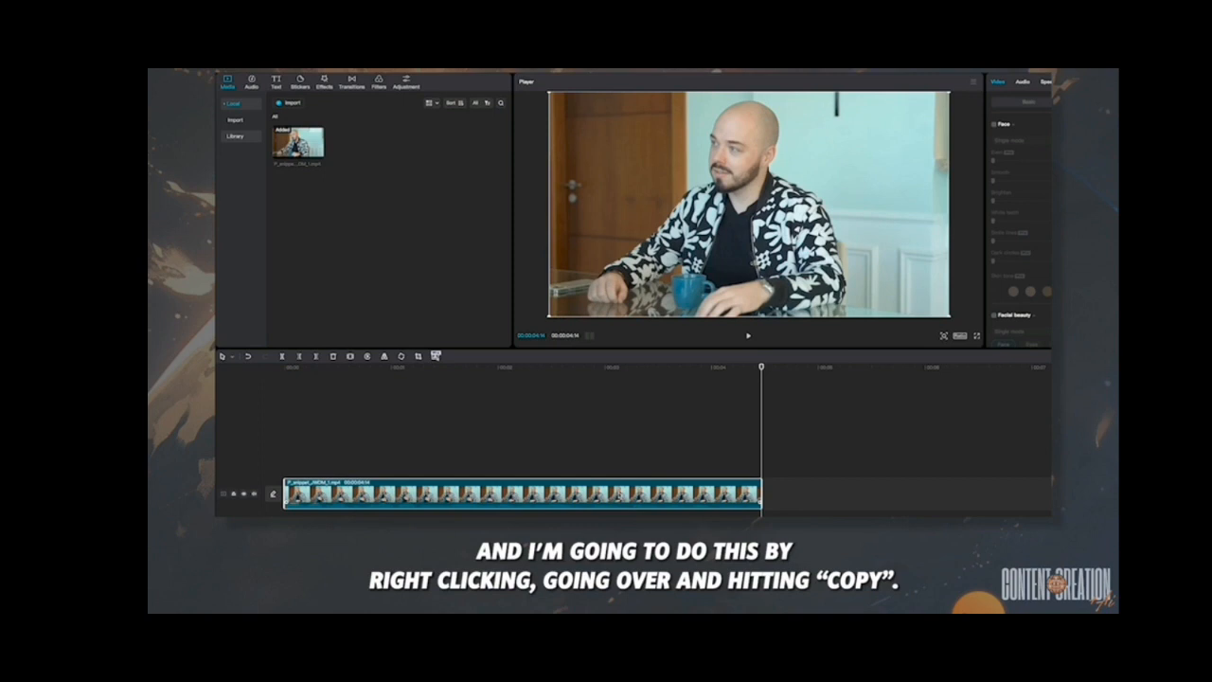
- Duplicate the clip and place the copy on the track directly above, aligned with the original's start
{"action": "right_click", "coordinate": [620, 493]}
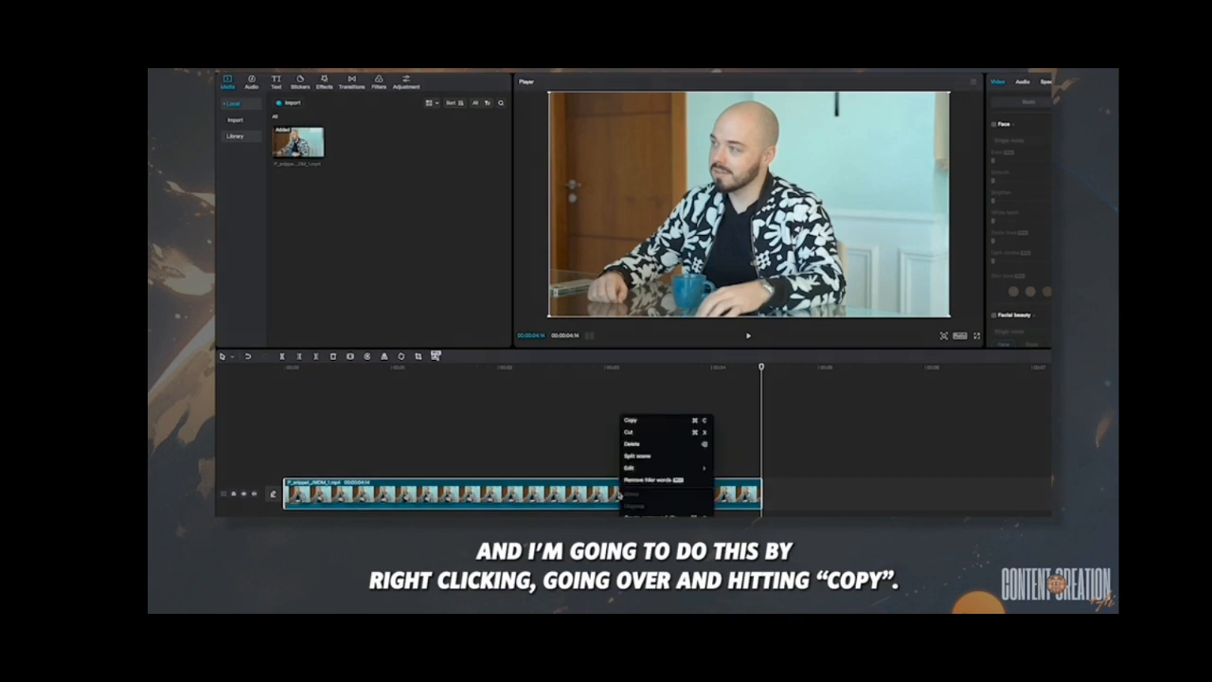
{"action": "left_click", "coordinate": [645, 423]}
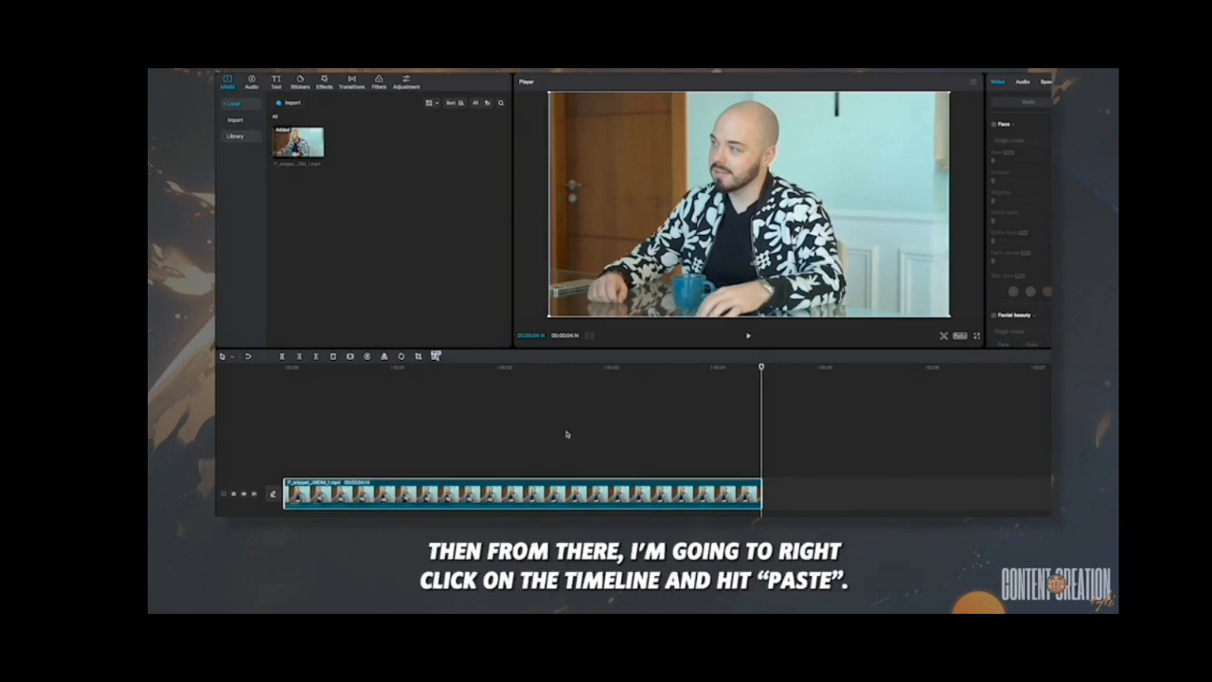
{"action": "right_click", "coordinate": [567, 434]}
{"action": "left_click", "coordinate": [579, 440]}
{"action": "left_click_drag", "start_coordinate": [928, 462], "coordinate": [449, 461]}
- Enable Auto cutout on the upper clip and check the result by temporarily hiding the lower track
{"action": "left_click_drag", "start_coordinate": [761, 368], "coordinate": [650, 403]}
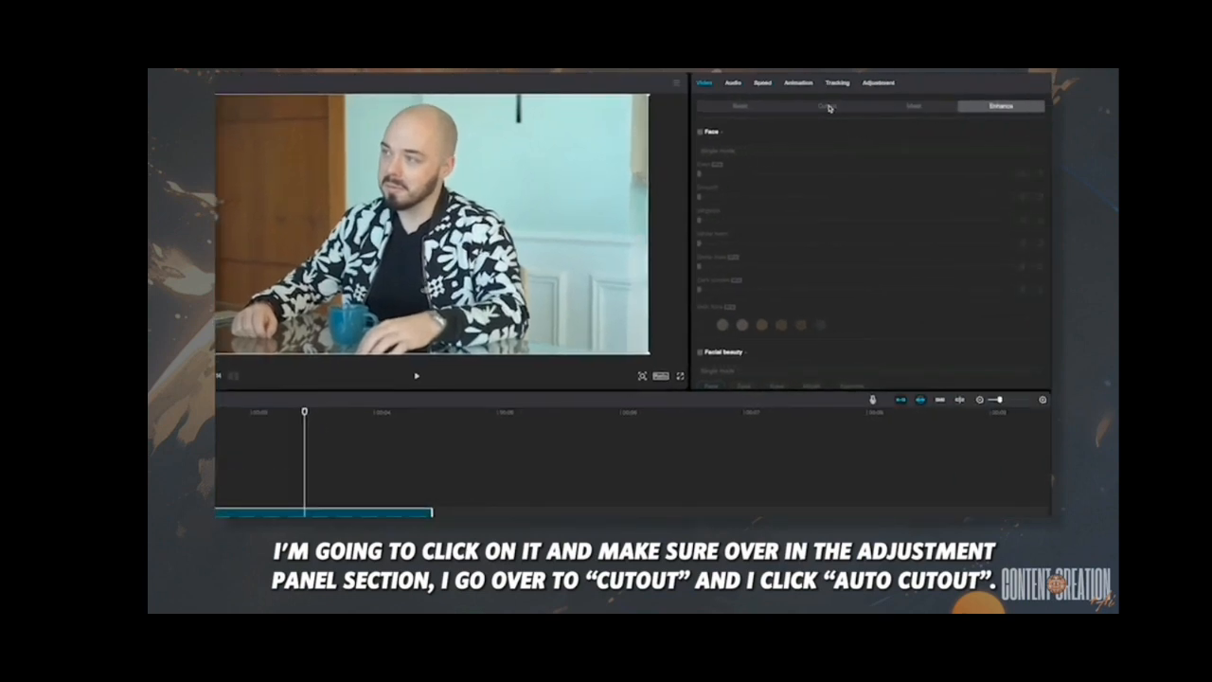
{"action": "left_click", "coordinate": [739, 111]}
{"action": "left_click", "coordinate": [822, 111]}
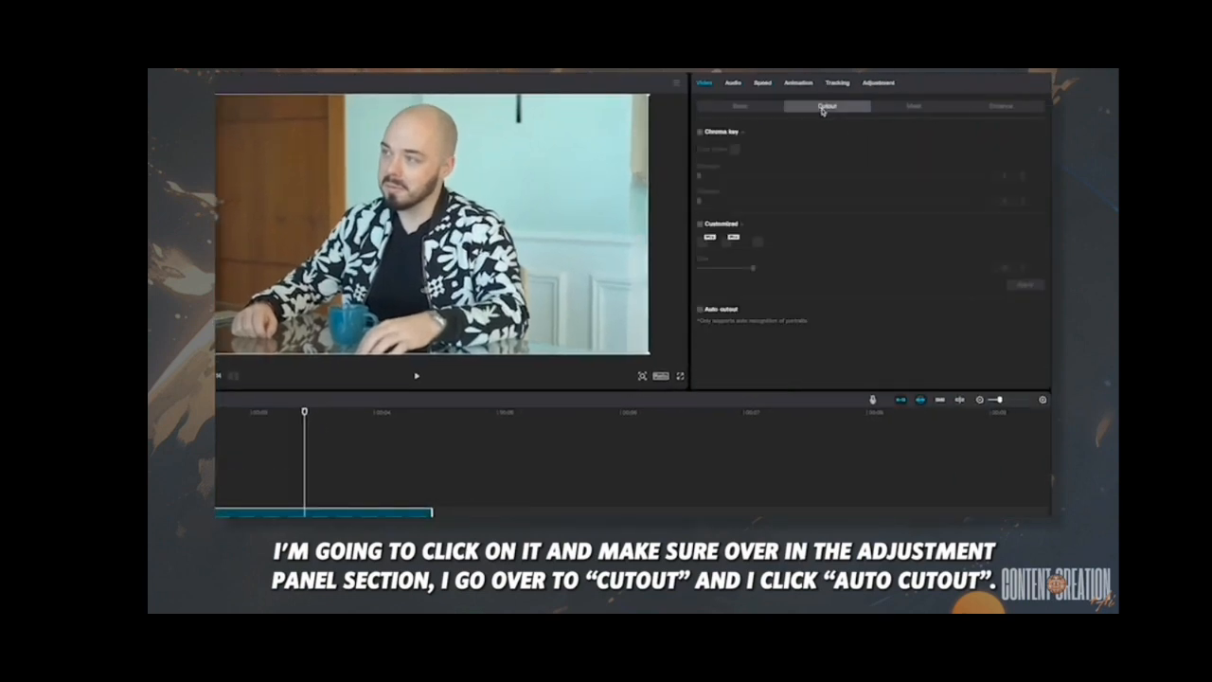
{"action": "left_click", "coordinate": [702, 311]}
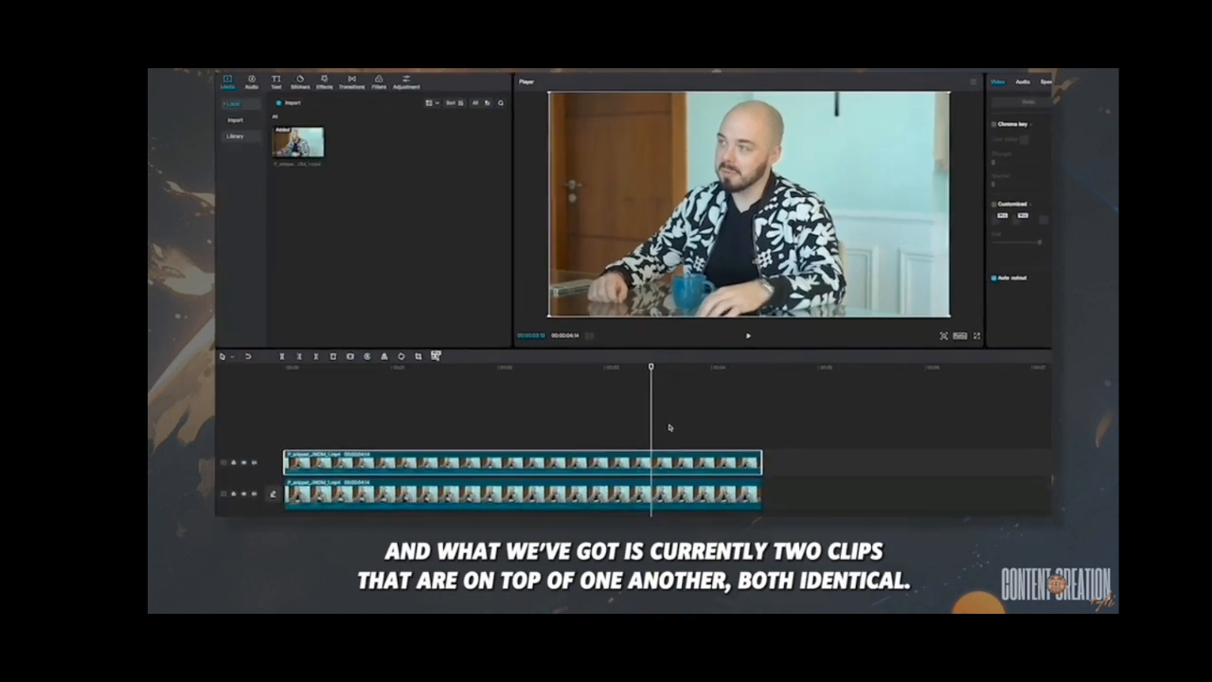
{"action": "left_click", "coordinate": [244, 494]}
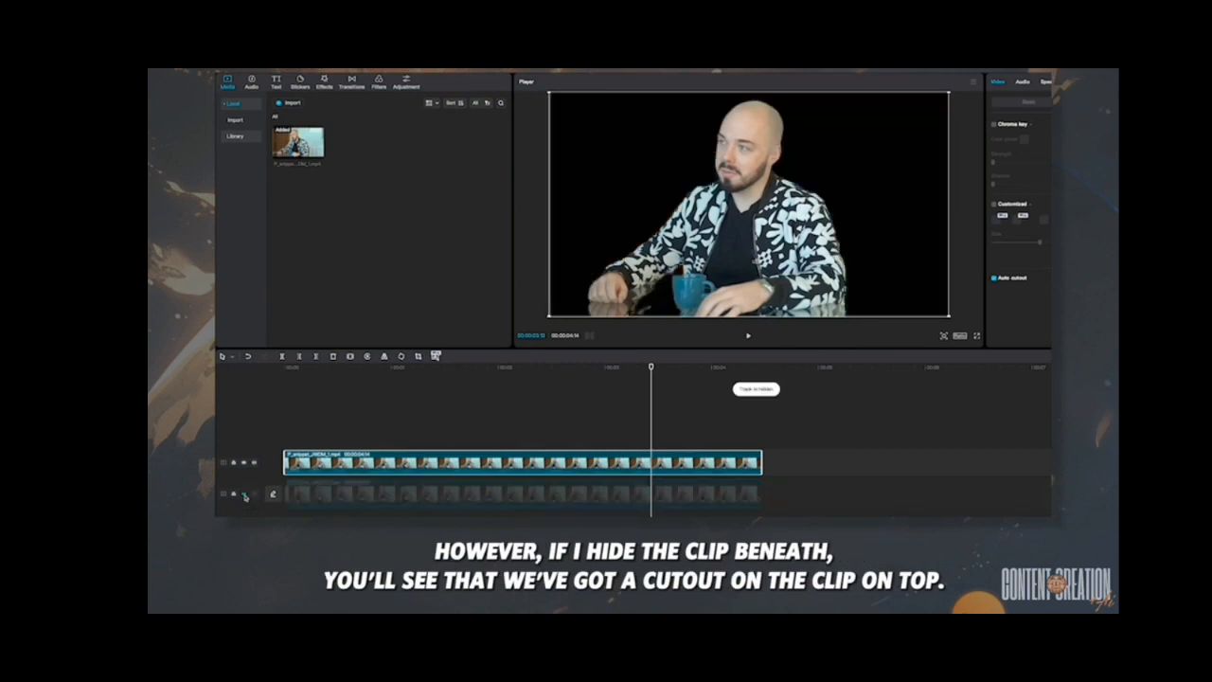
{"action": "left_click", "coordinate": [244, 494]}
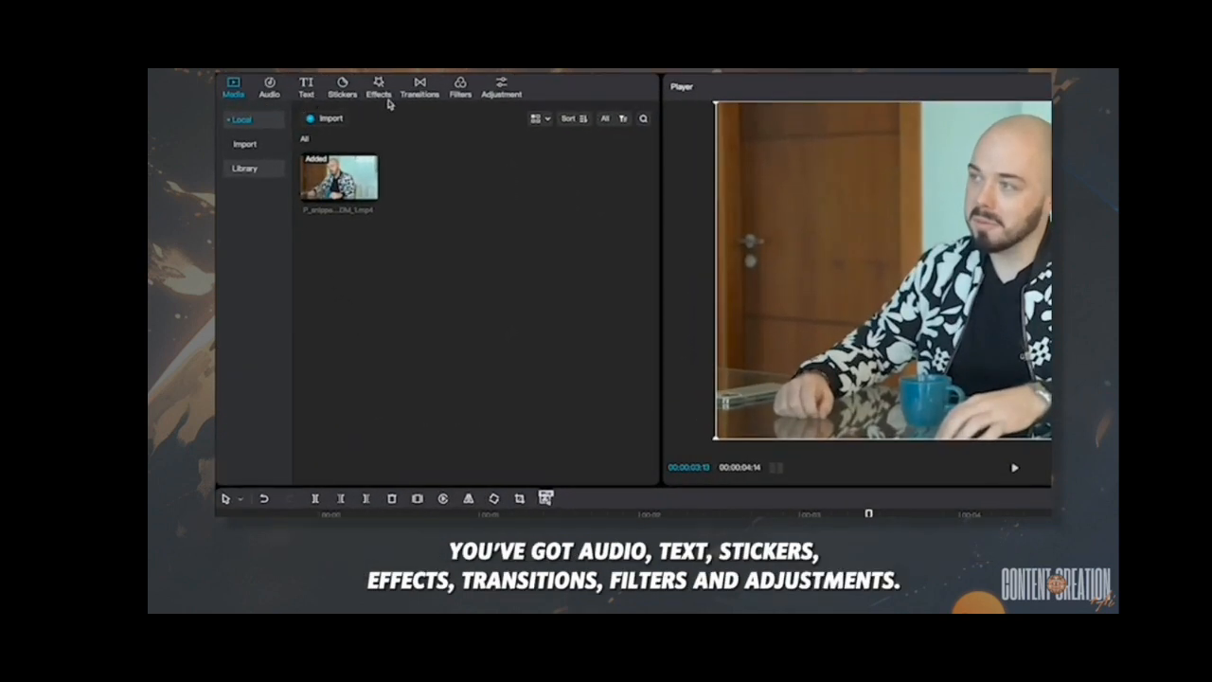
- Add a Default text layer above both clips from the timeline's start and extend it to the clips' end
{"action": "left_click", "coordinate": [308, 87]}
{"action": "mouse_move", "coordinate": [334, 148]}
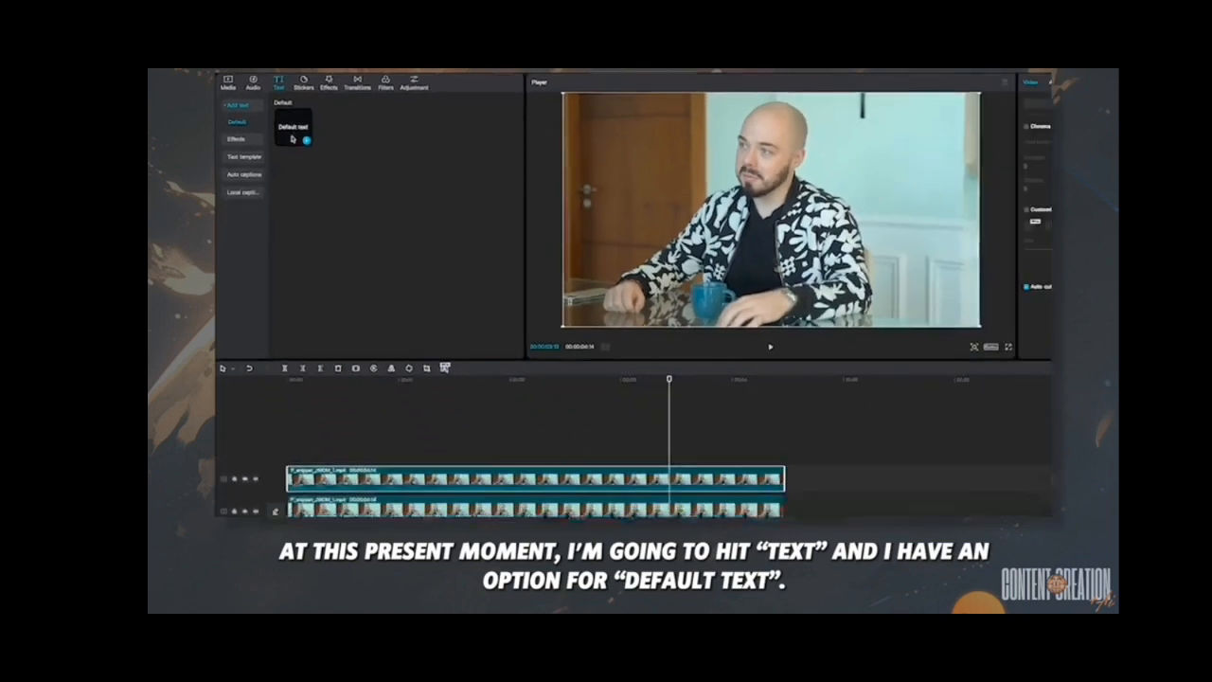
{"action": "left_click_drag", "start_coordinate": [290, 124], "coordinate": [289, 442]}
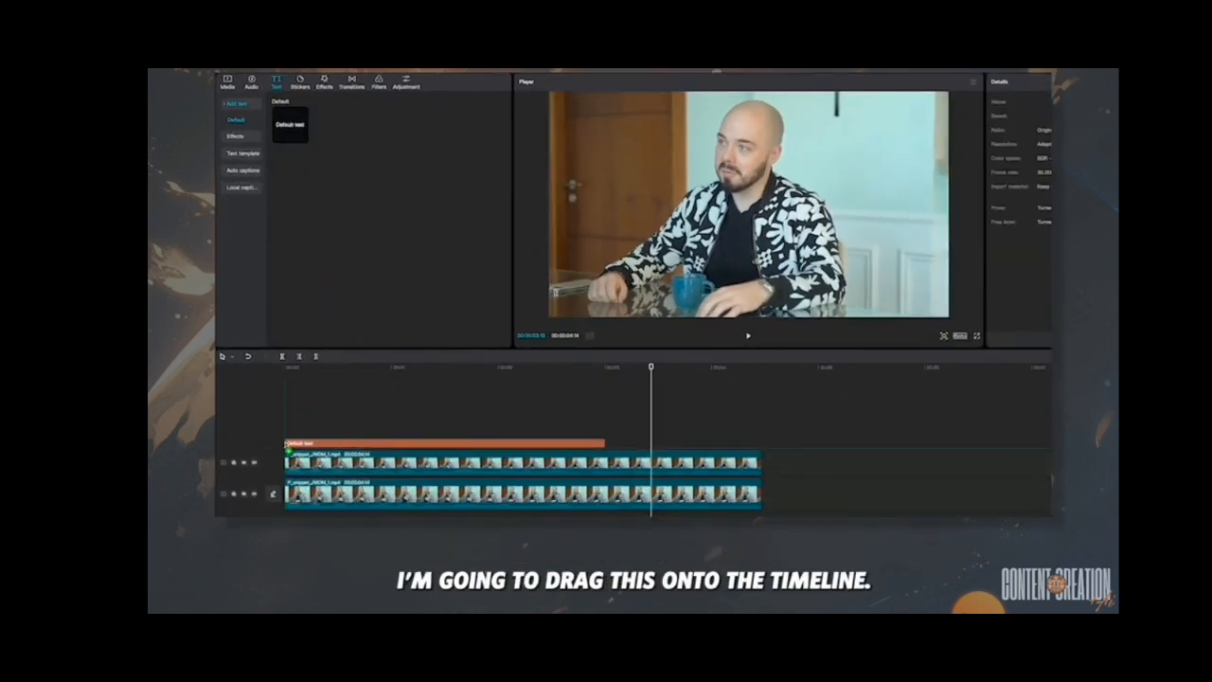
{"action": "left_click_drag", "start_coordinate": [606, 442], "coordinate": [763, 442]}
{"action": "left_click", "coordinate": [687, 214]}
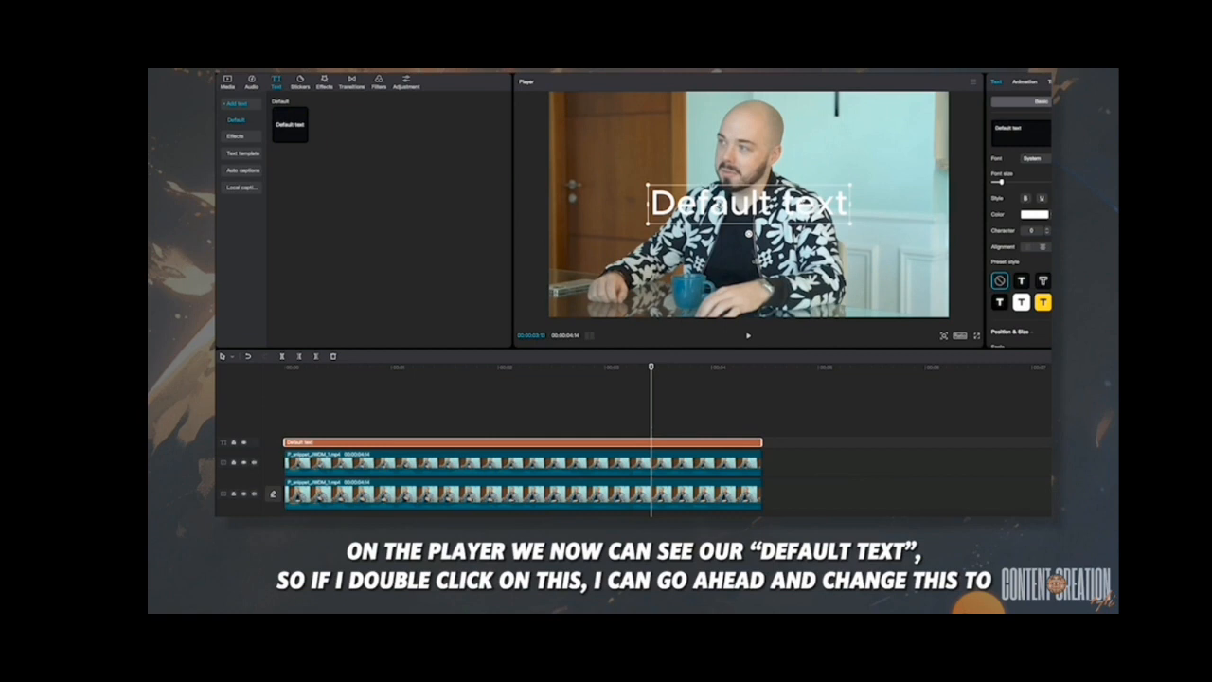
- Change the title's wording to "MONEY BAG DYLAN" and enlarge it to span the full width of the frame
{"action": "double_click", "coordinate": [748, 202]}
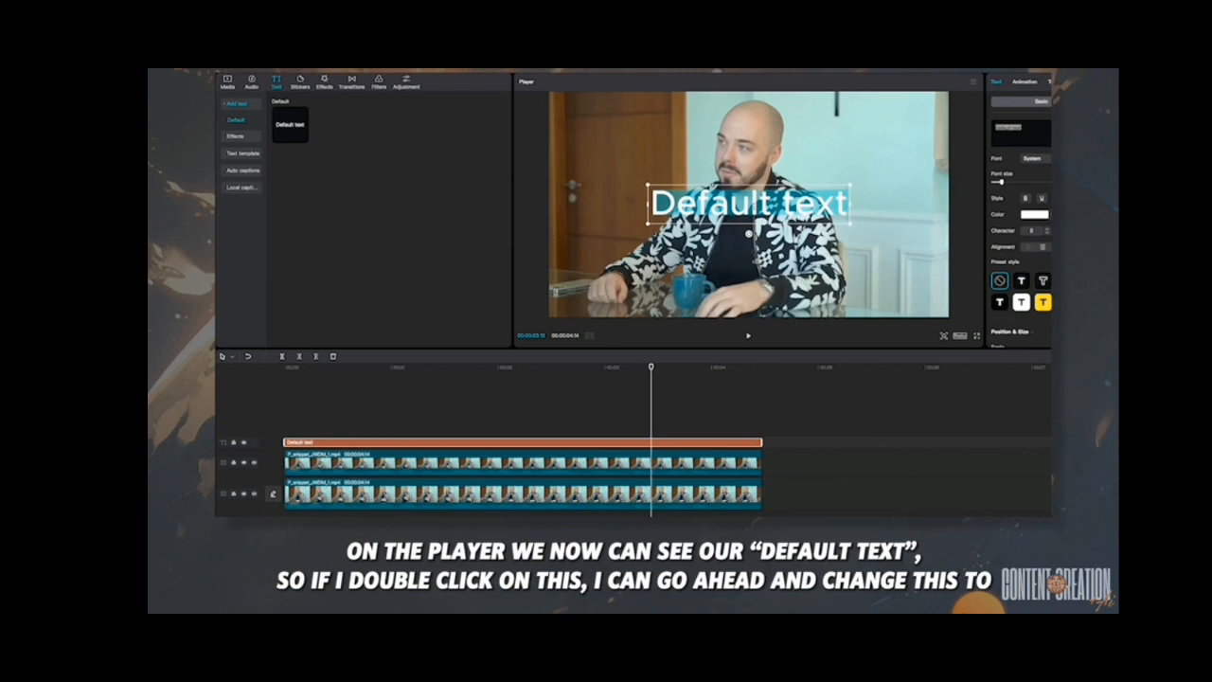
{"action": "type", "text": "MONEY BAG DYLAN"}
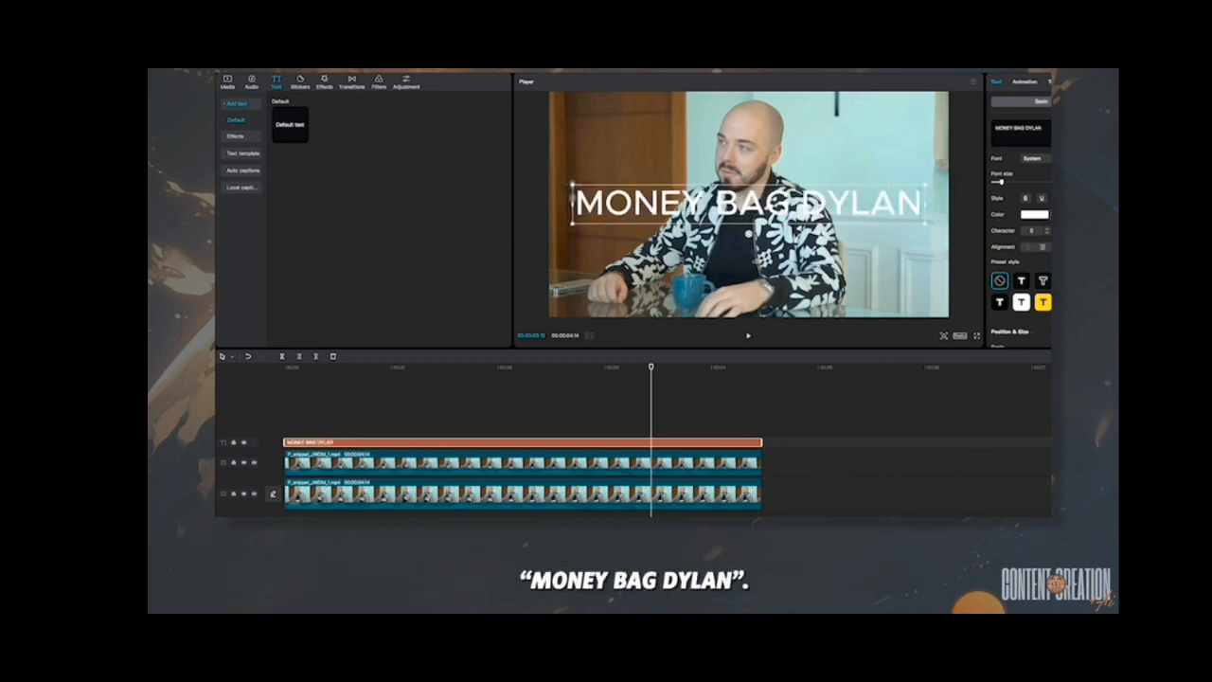
{"action": "left_click_drag", "start_coordinate": [571, 184], "coordinate": [548, 166]}
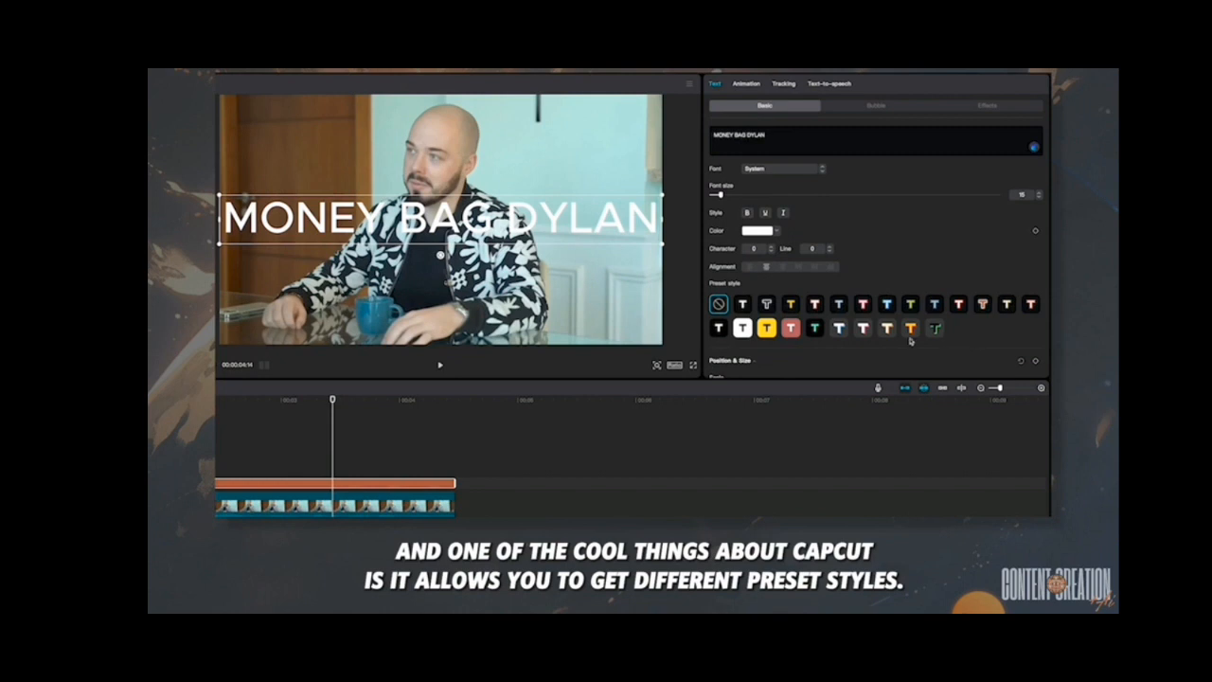
- Give the title the preset style with black text on yellow, plus a grey outlined text effect with a dark shadow
{"action": "scroll", "coordinate": [884, 283], "scroll_direction": "down", "scroll_amount": 3}
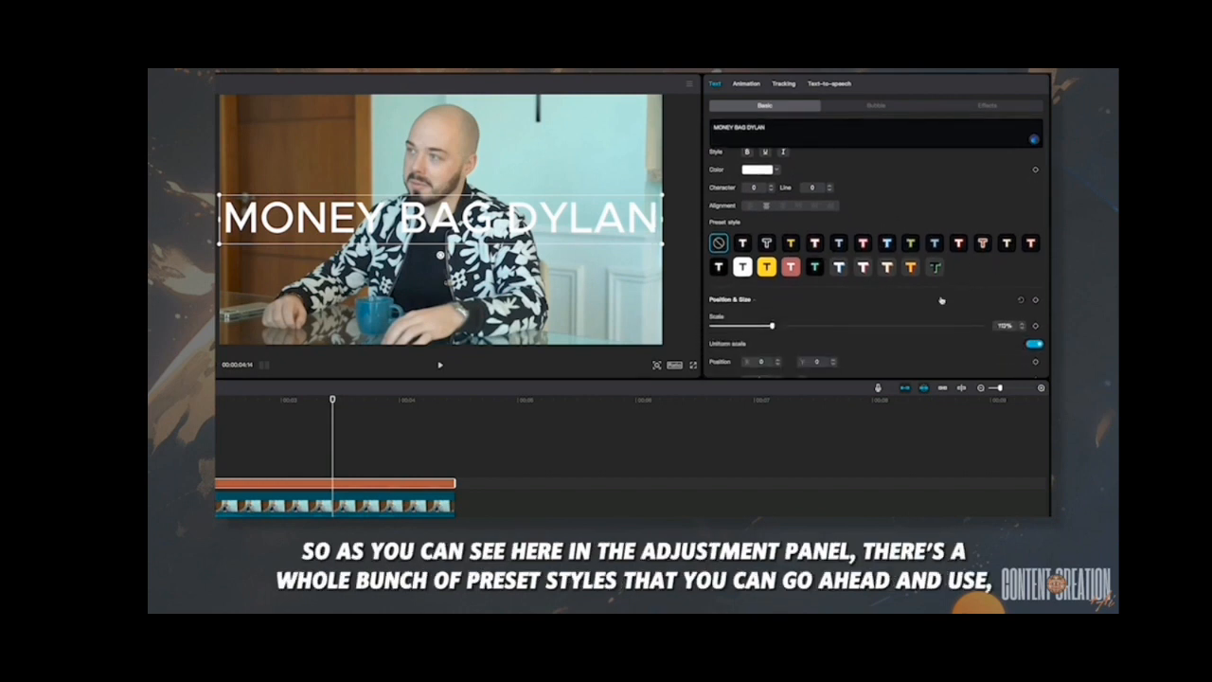
{"action": "scroll", "coordinate": [941, 300], "scroll_direction": "down", "scroll_amount": 10}
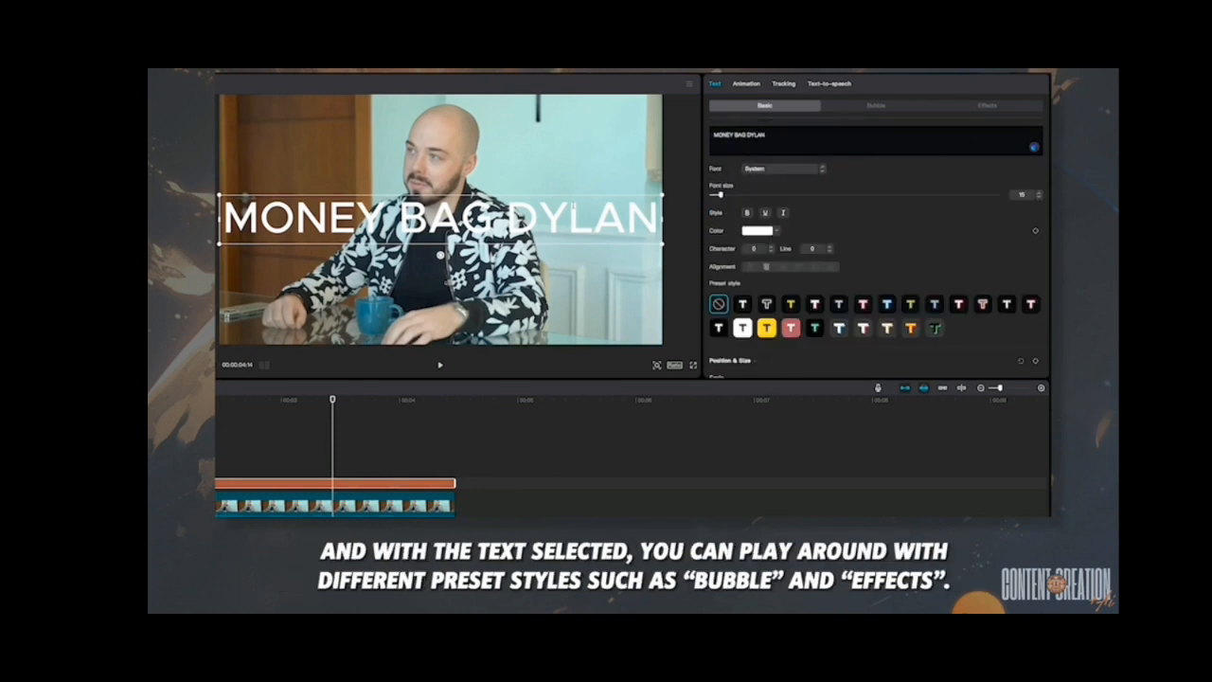
{"action": "left_click", "coordinate": [870, 108]}
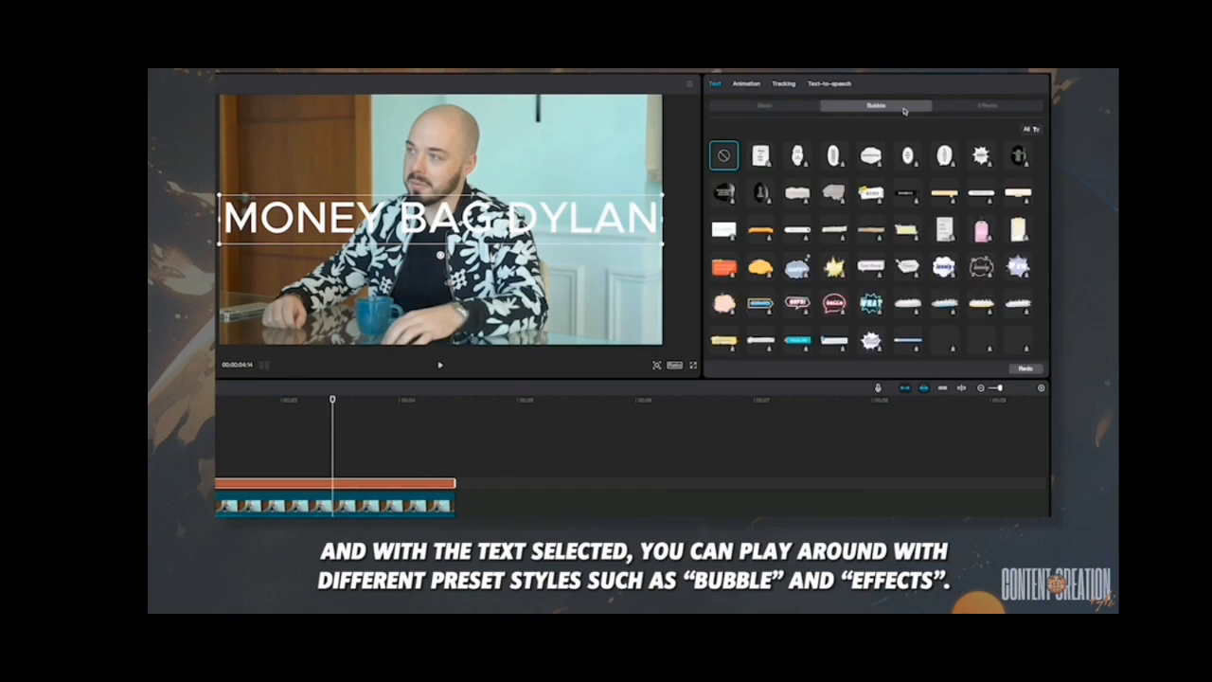
{"action": "left_click", "coordinate": [986, 106]}
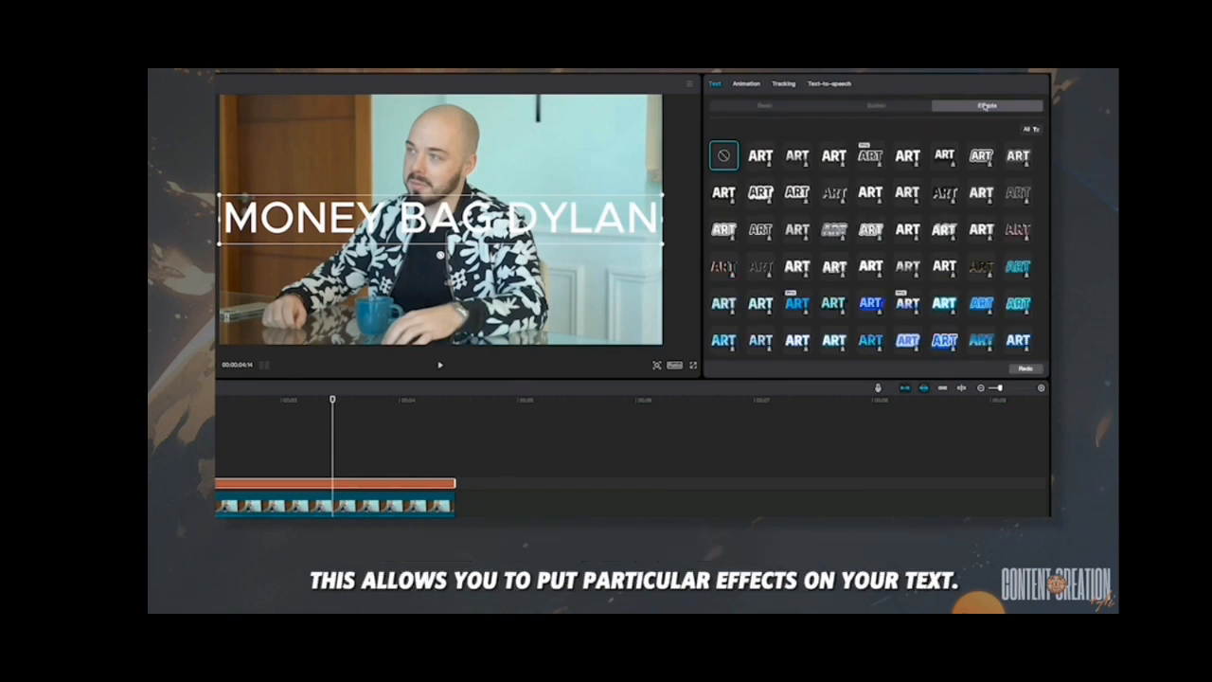
{"action": "left_click", "coordinate": [773, 107]}
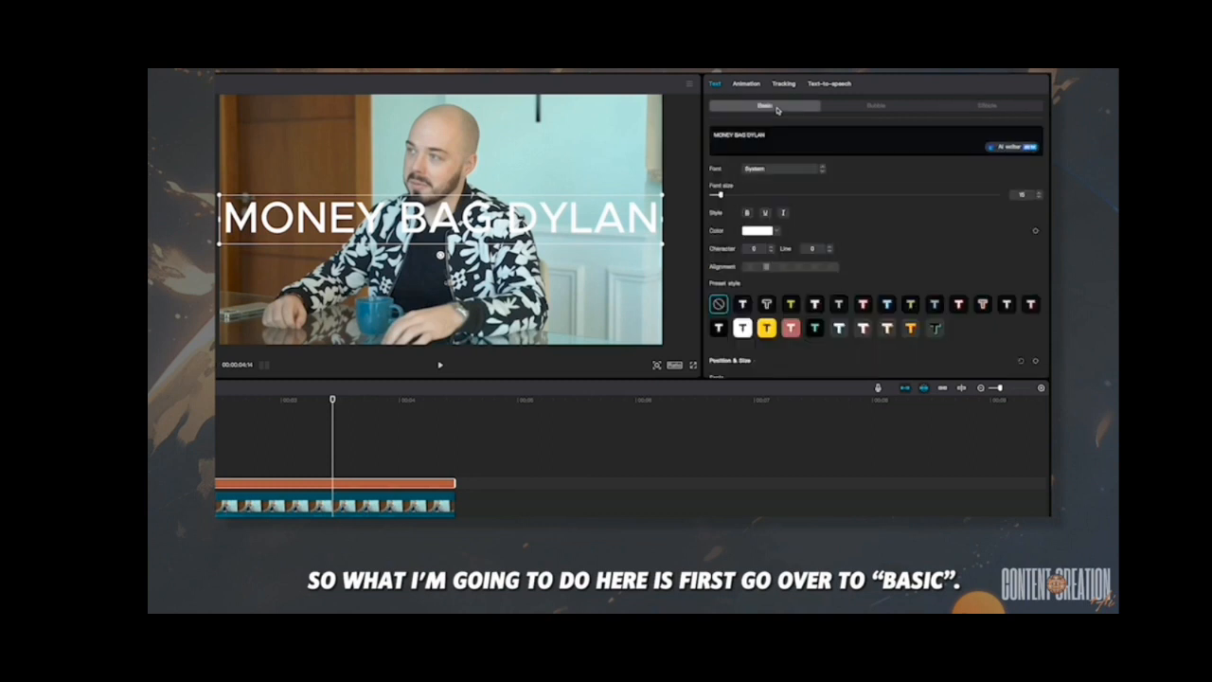
{"action": "left_click", "coordinate": [767, 328]}
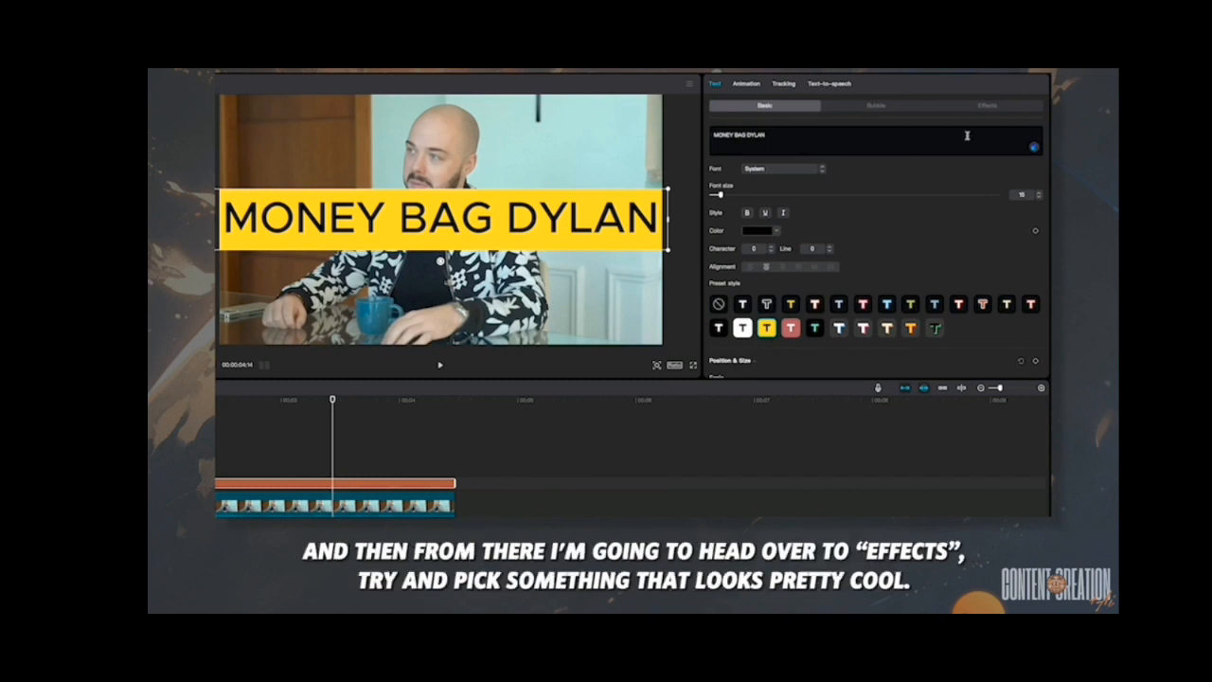
{"action": "left_click", "coordinate": [988, 106]}
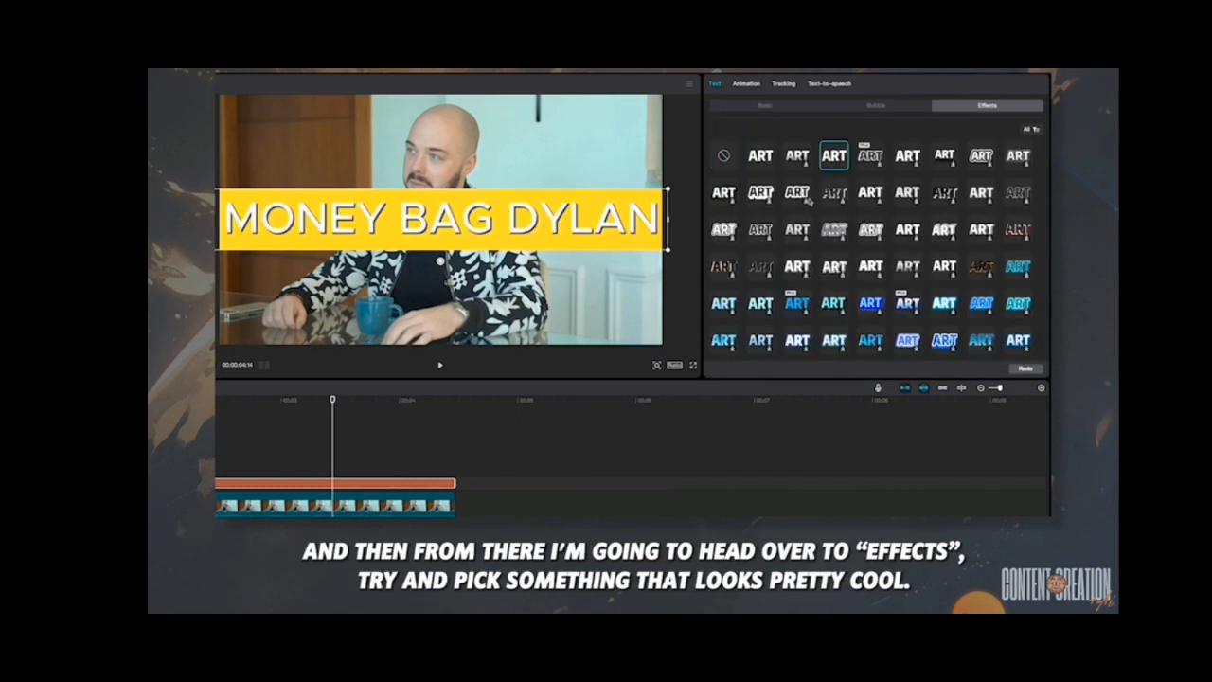
{"action": "left_click", "coordinate": [719, 272]}
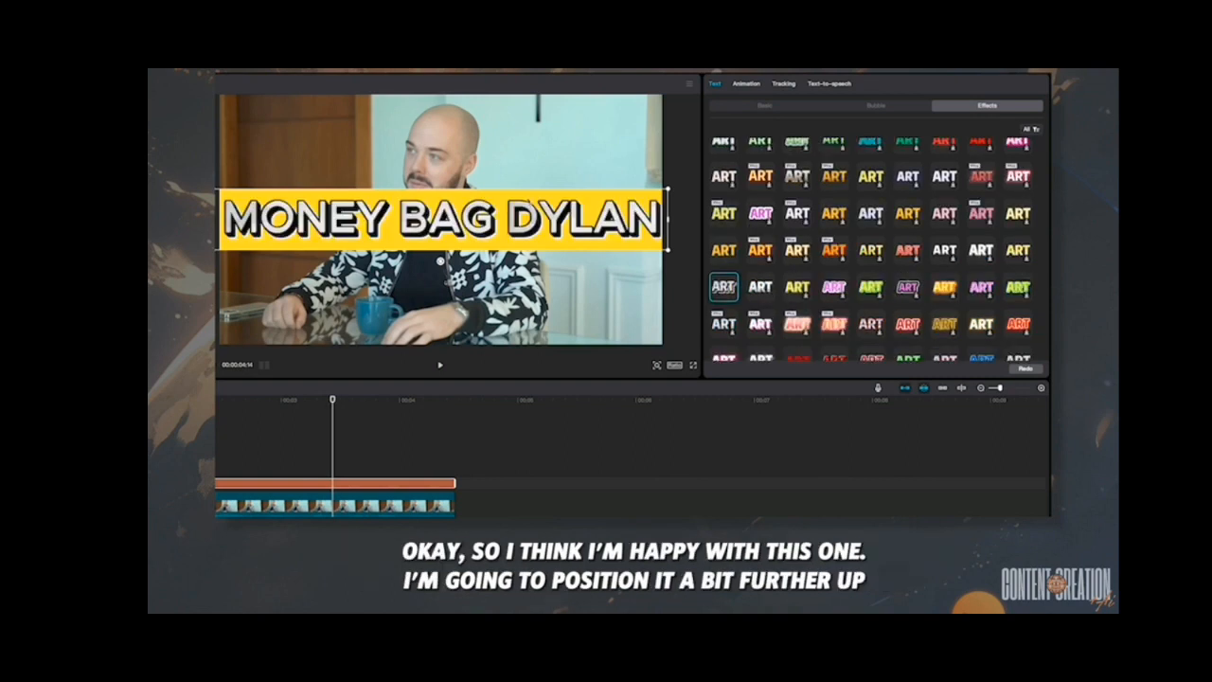
- Move the title up to the height of the man's face and change its wording to "MONEYBAG DYLAN"
{"action": "mouse_move", "coordinate": [528, 195]}
{"action": "left_mouse_down"}
{"action": "mouse_move", "coordinate": [527, 147]}
{"action": "mouse_move", "coordinate": [527, 192]}
{"action": "mouse_move", "coordinate": [525, 173]}
{"action": "left_mouse_up"}
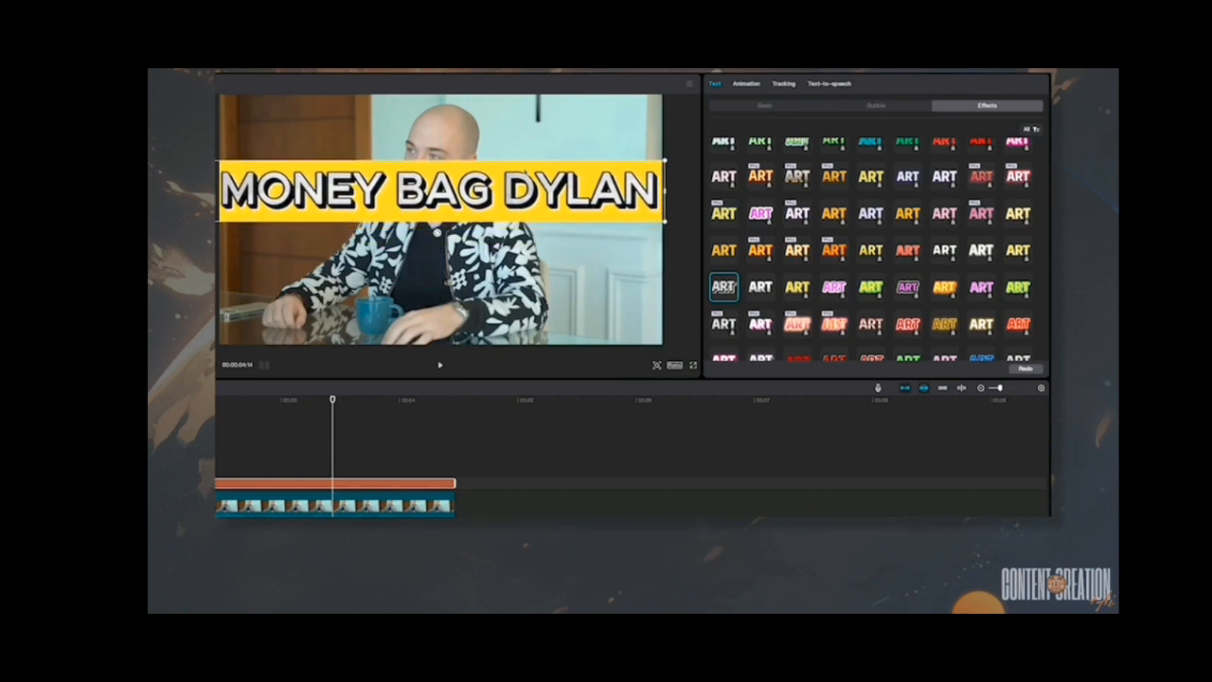
{"action": "key", "text": "BackSpace"}
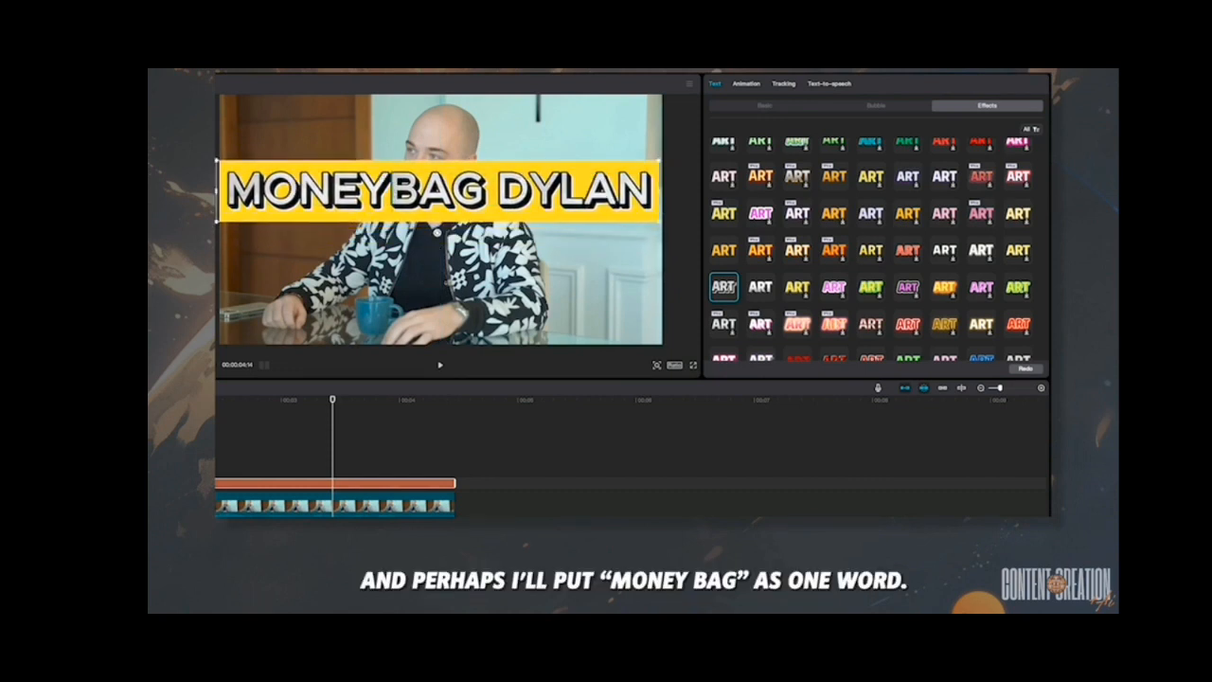
- Review the title's basic settings for position and size, opacity, stroke and background
{"action": "left_click", "coordinate": [762, 107]}
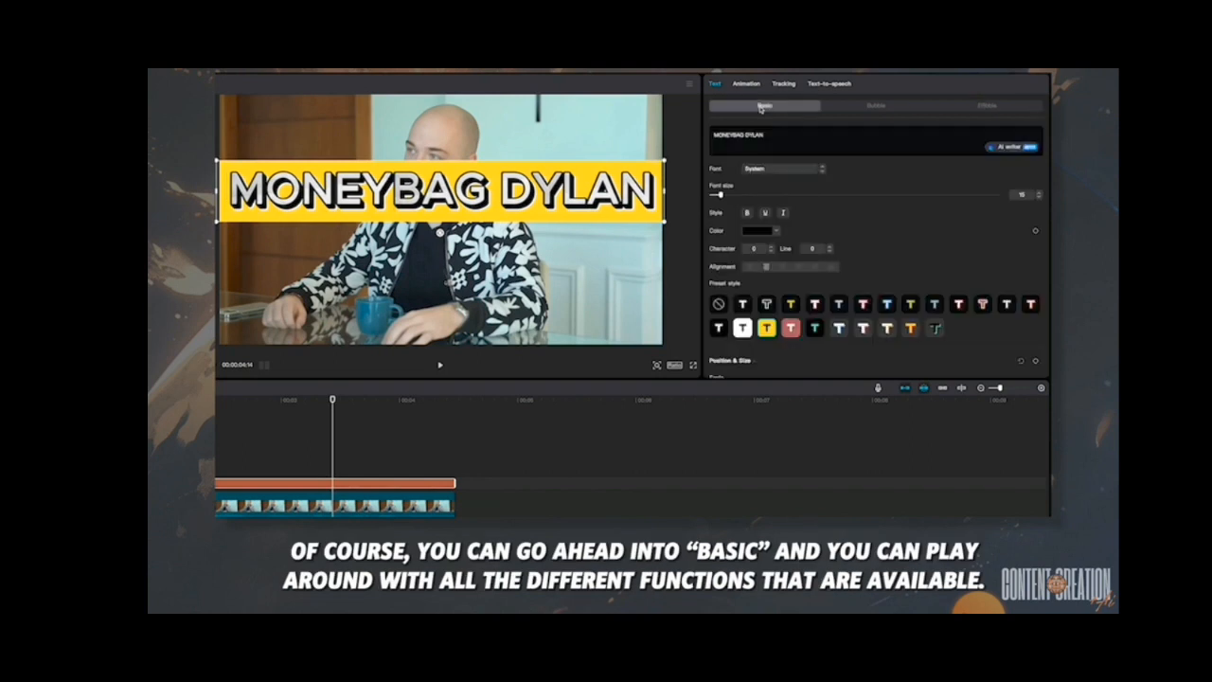
{"action": "scroll", "coordinate": [857, 232], "scroll_direction": "down", "scroll_amount": 5}
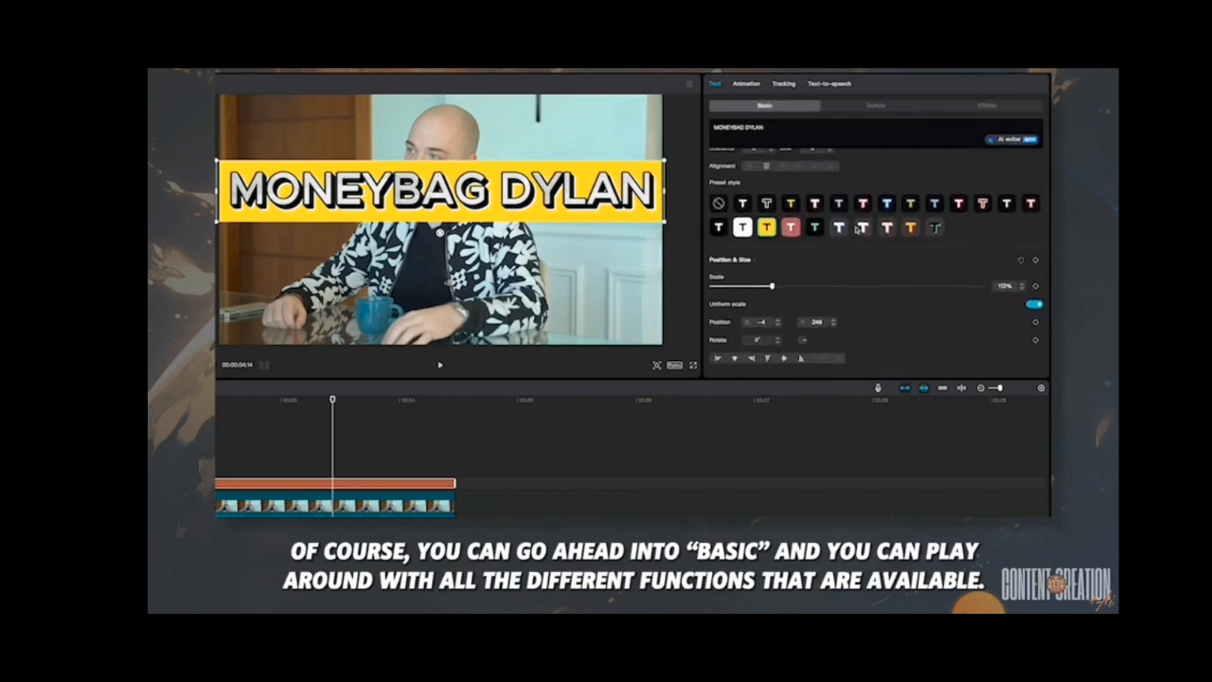
{"action": "scroll", "coordinate": [860, 242], "scroll_direction": "down", "scroll_amount": 2}
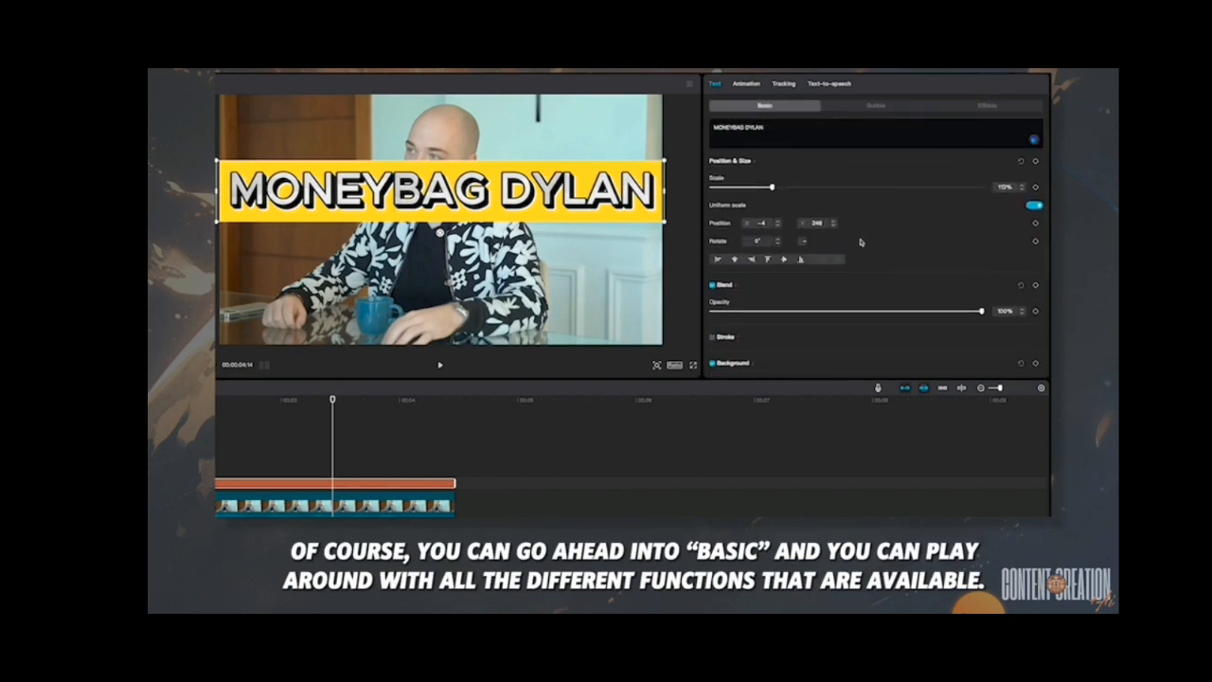
{"action": "scroll", "coordinate": [896, 254], "scroll_direction": "down", "scroll_amount": 5}
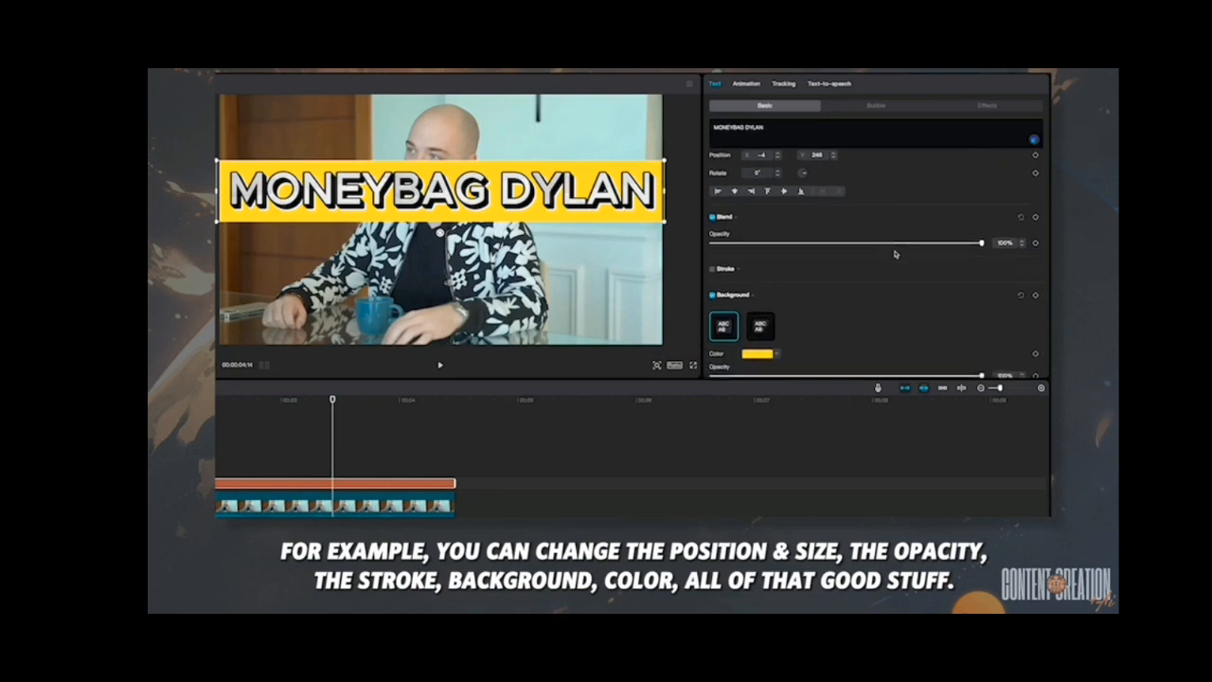
{"action": "scroll", "coordinate": [896, 253], "scroll_direction": "down", "scroll_amount": 5}
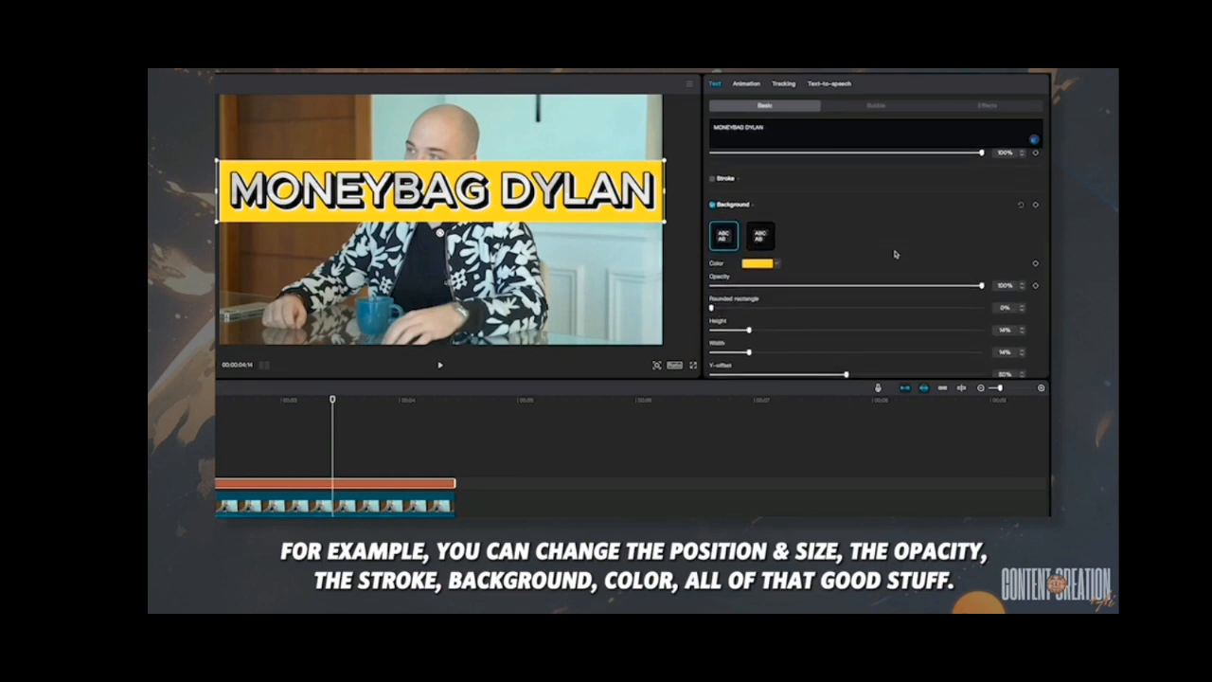
{"action": "scroll", "coordinate": [895, 254], "scroll_direction": "down", "scroll_amount": 1}
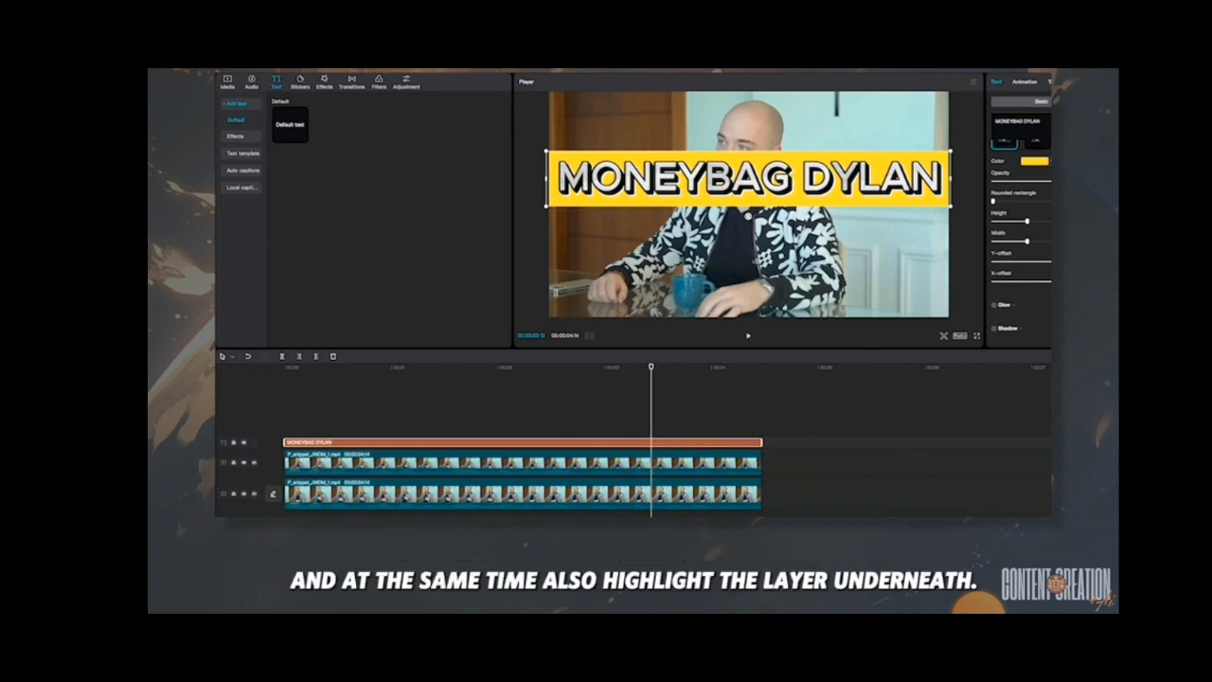
- Combine the title and the lower video clip into a compound clip, and scrub ahead to check the text behind the man
{"action": "left_click", "coordinate": [693, 500], "text": "super"}
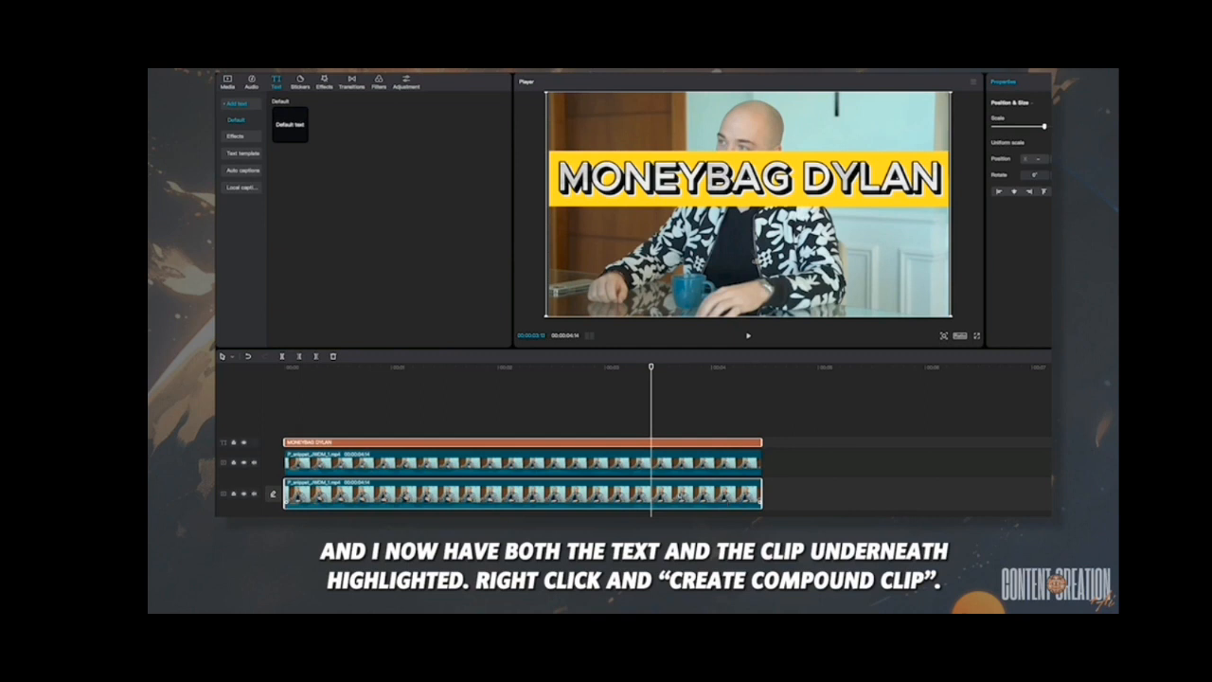
{"action": "right_click", "coordinate": [698, 492]}
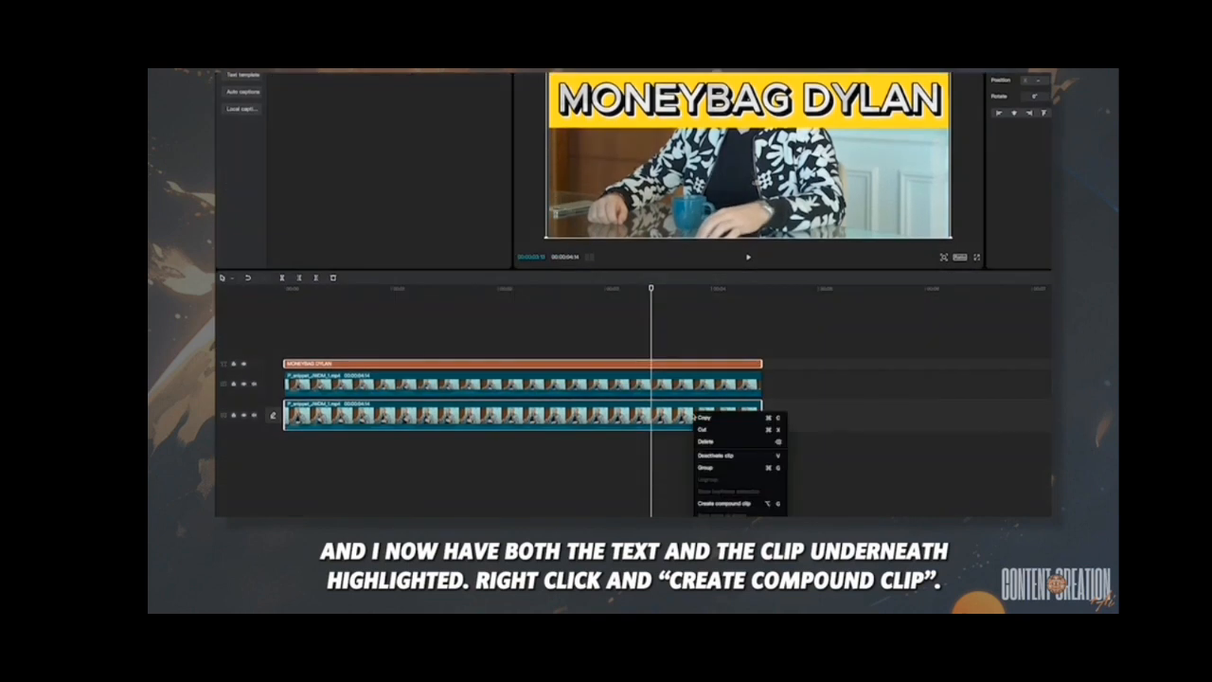
{"action": "left_click", "coordinate": [733, 509]}
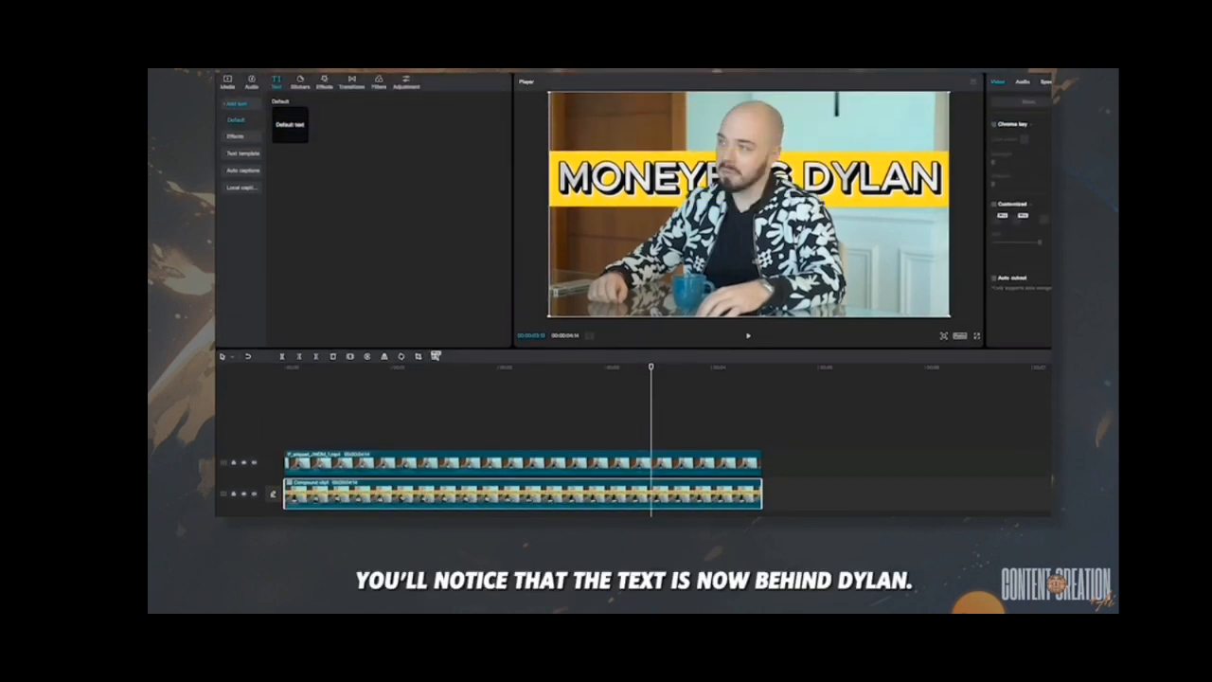
{"action": "left_click_drag", "start_coordinate": [650, 366], "coordinate": [722, 369]}
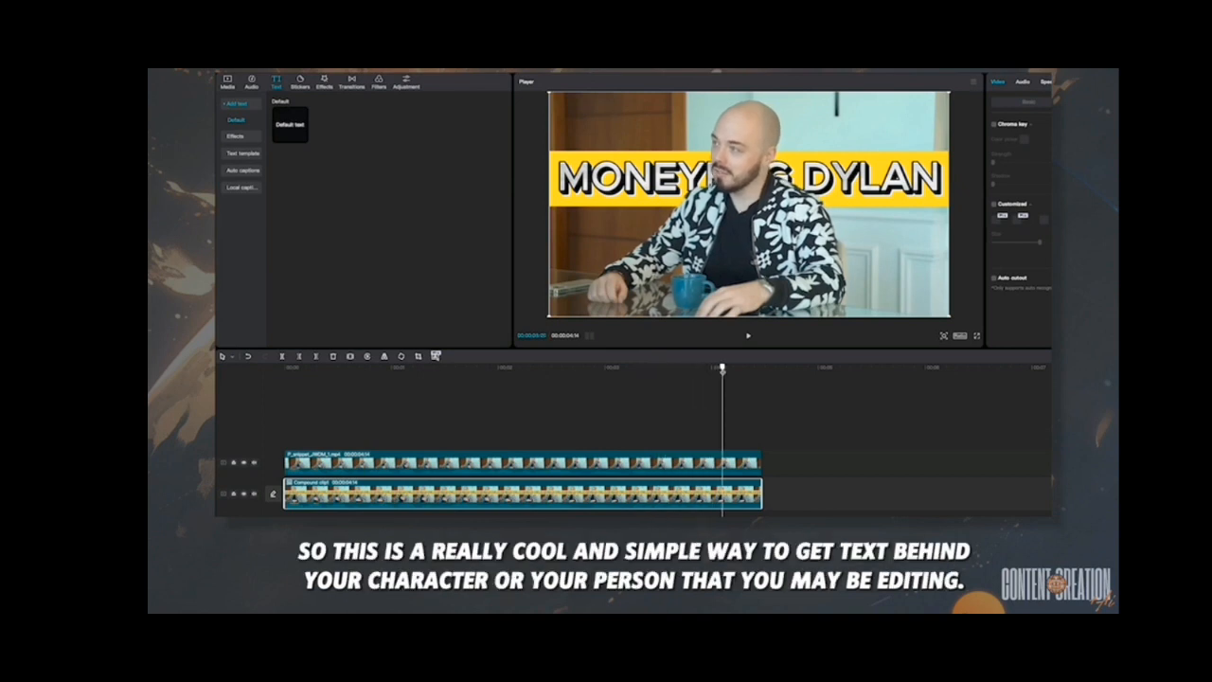